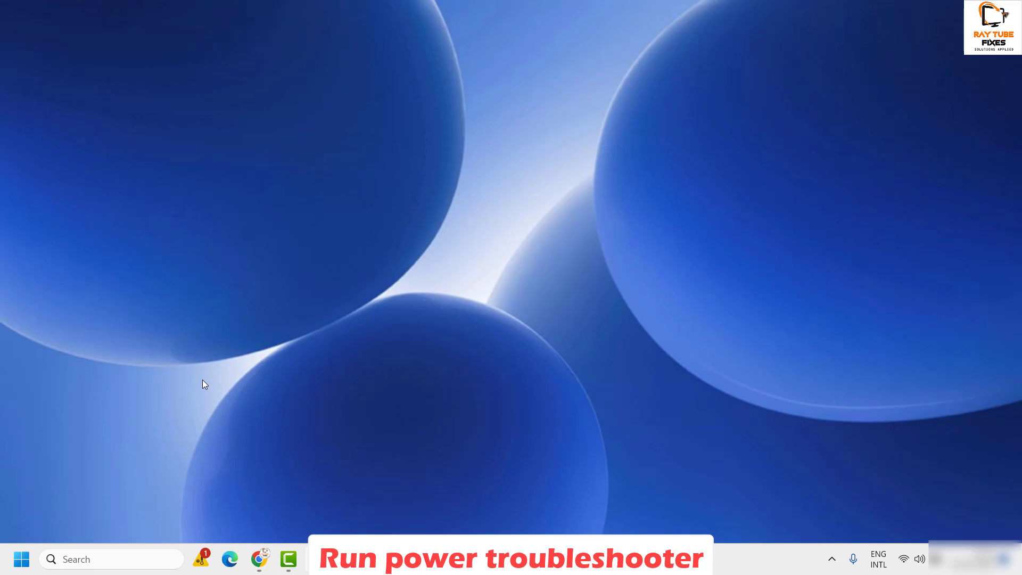
# - Launch the Power troubleshooter from the Run dialog with the command msdt.exe /id PowerDiagnostic
pyautogui.click(101, 560)
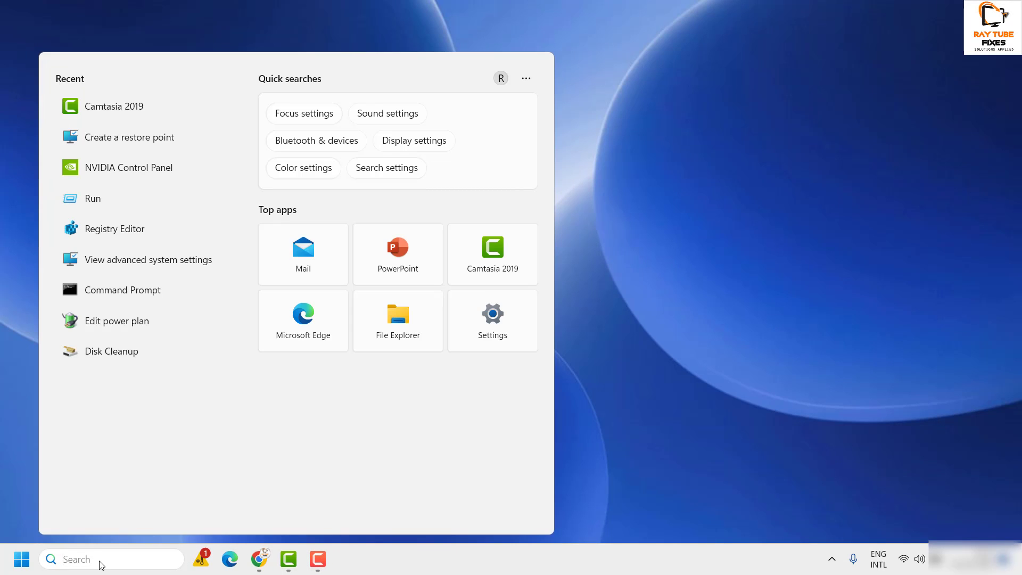
pyautogui.write('run')
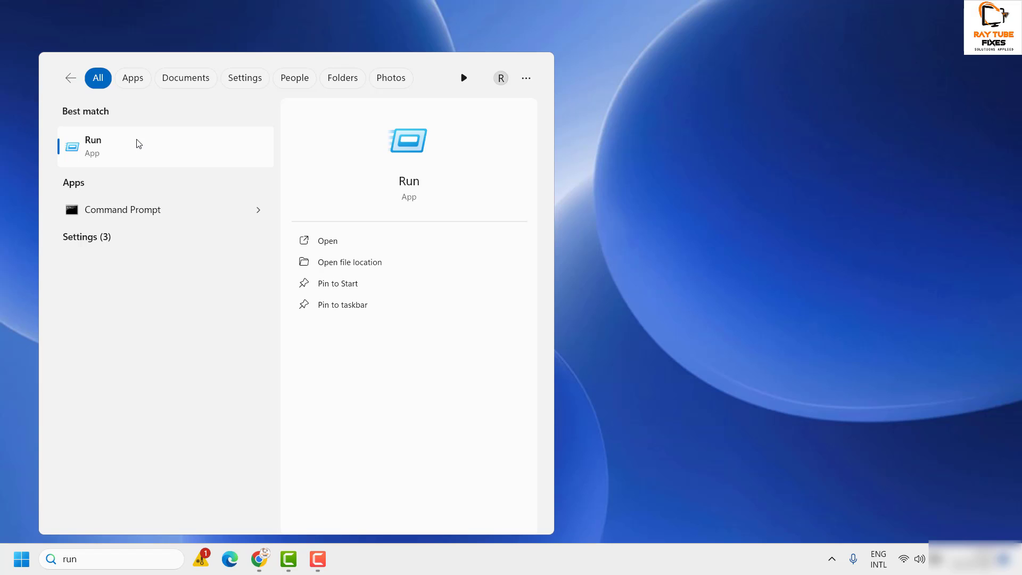
pyautogui.click(138, 144)
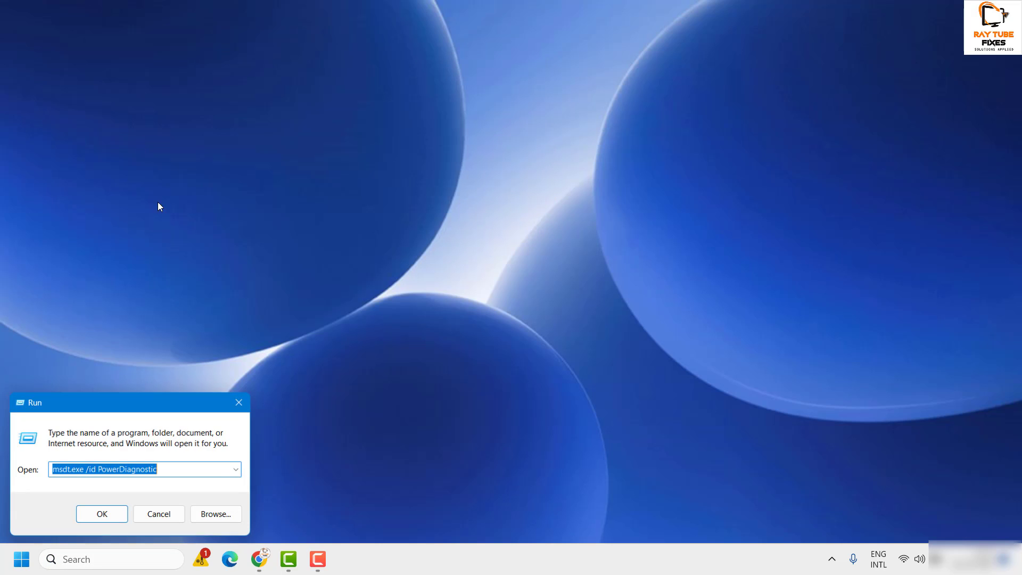
pyautogui.click(196, 467)
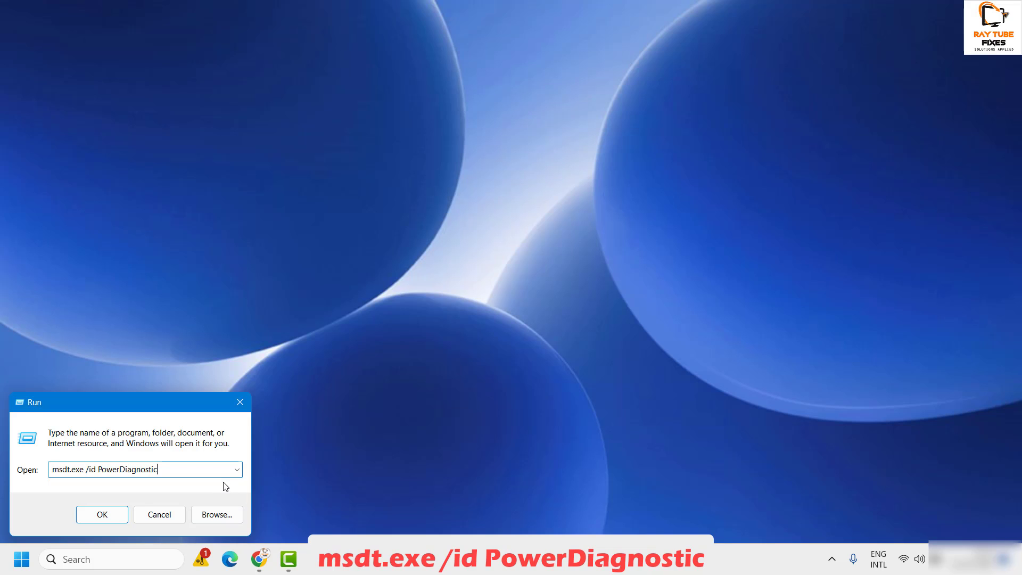
pyautogui.click(112, 513)
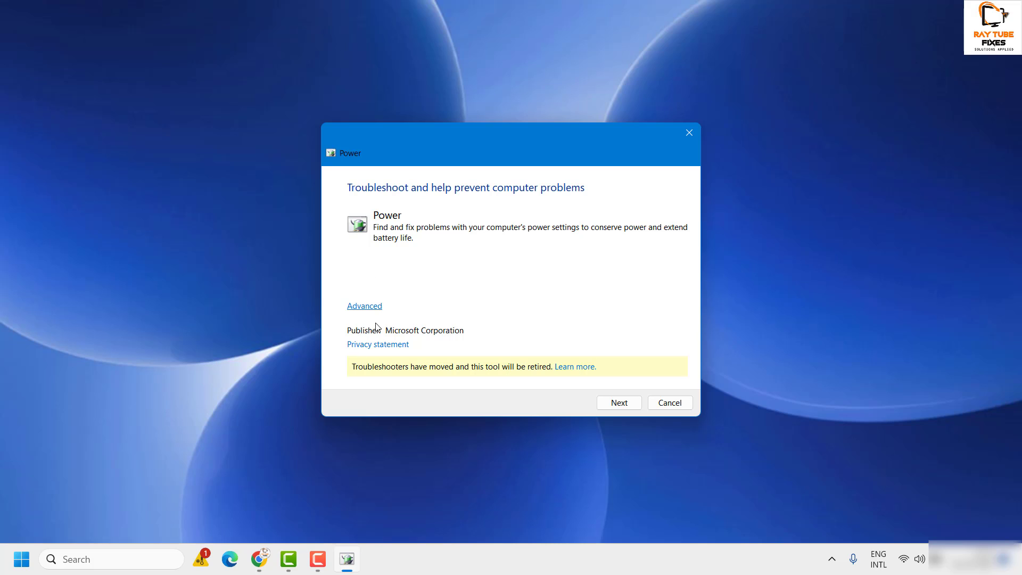
# - Run the Power troubleshooter with Apply repairs automatically enabled, and close it when it finishes
pyautogui.click(367, 307)
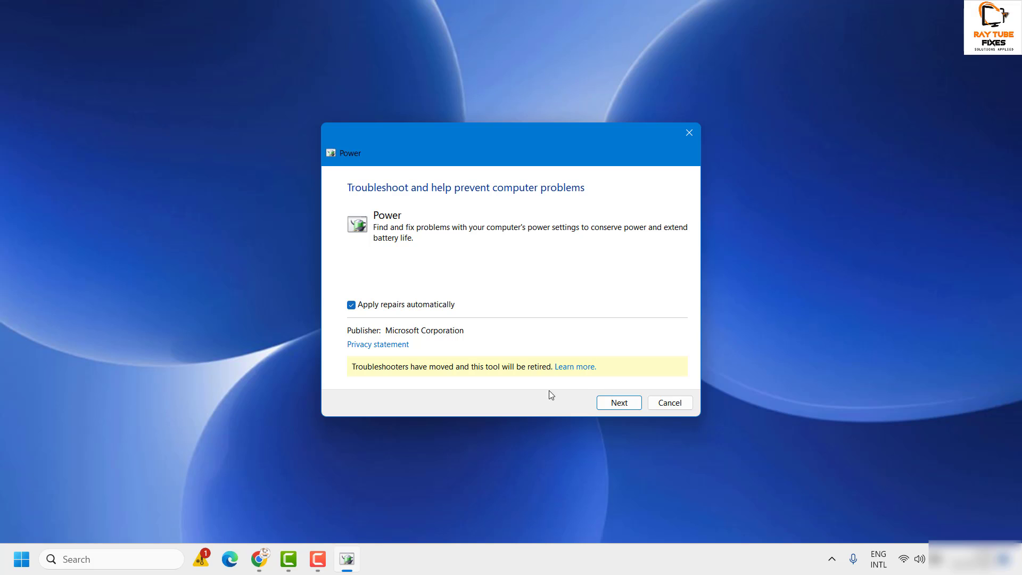
pyautogui.click(618, 403)
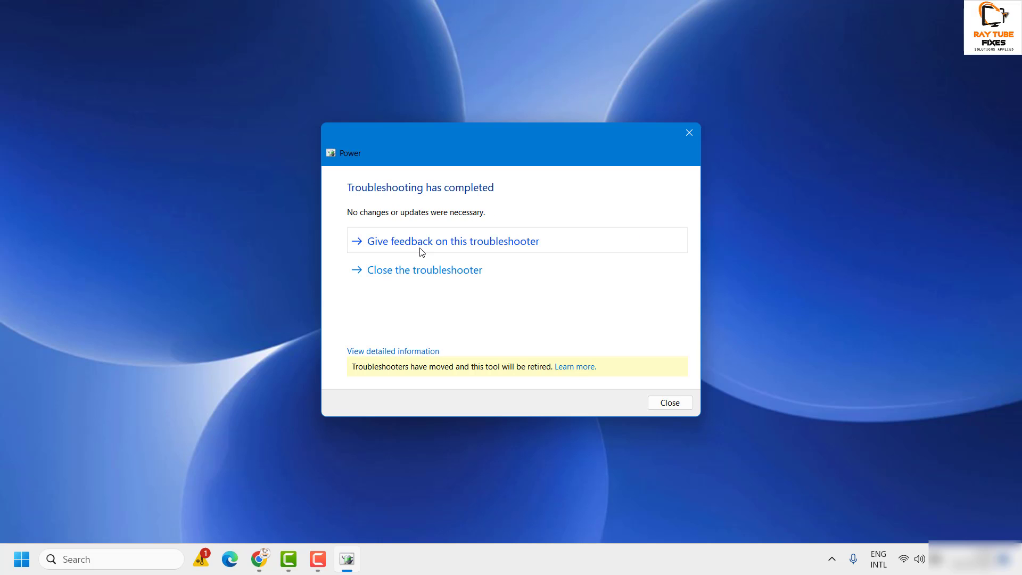
pyautogui.click(506, 269)
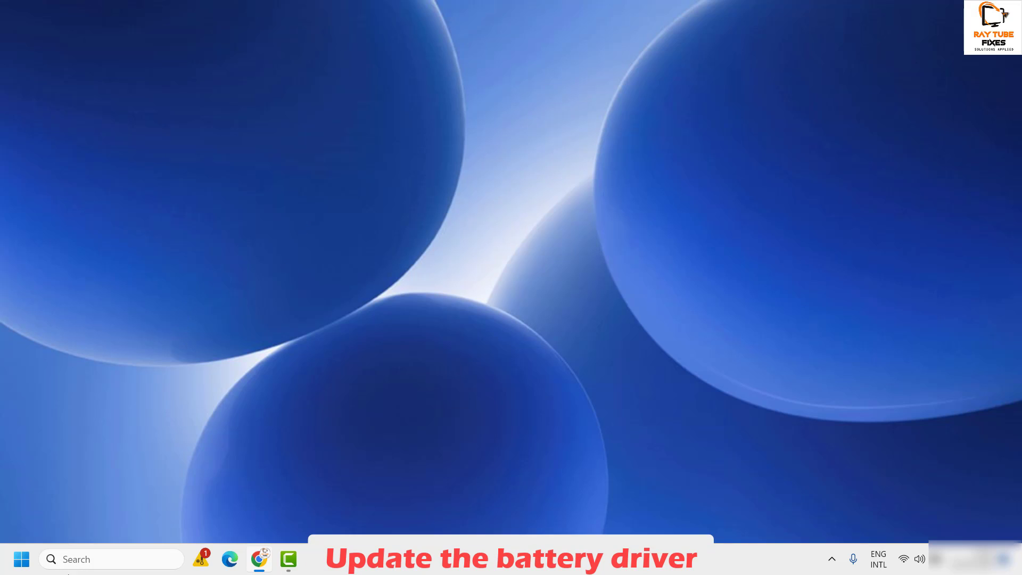
# - Open Device Manager, place its window nearer the middle of the desktop, and expand the Batteries category
pyautogui.rightClick(21, 561)
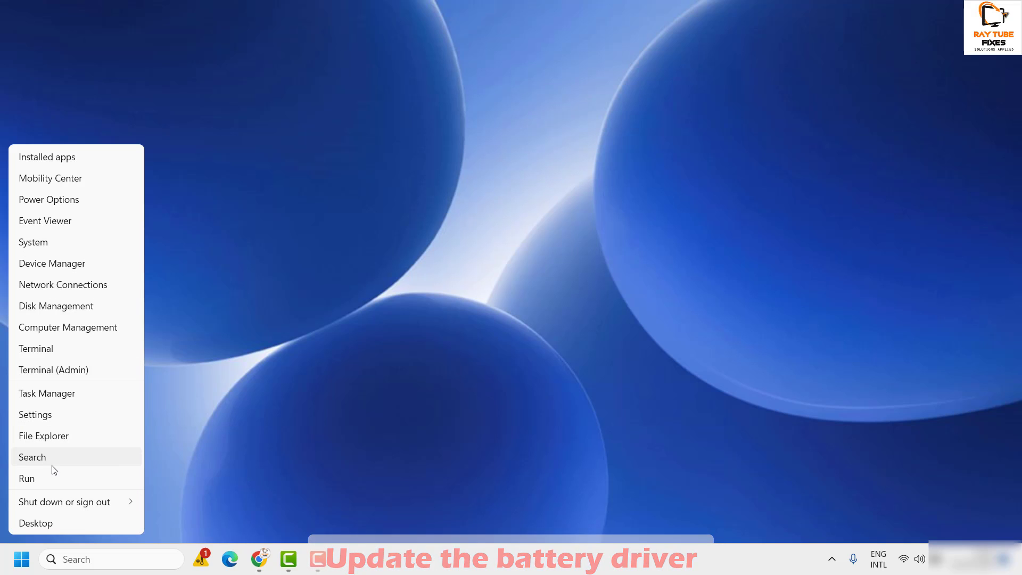
pyautogui.click(59, 266)
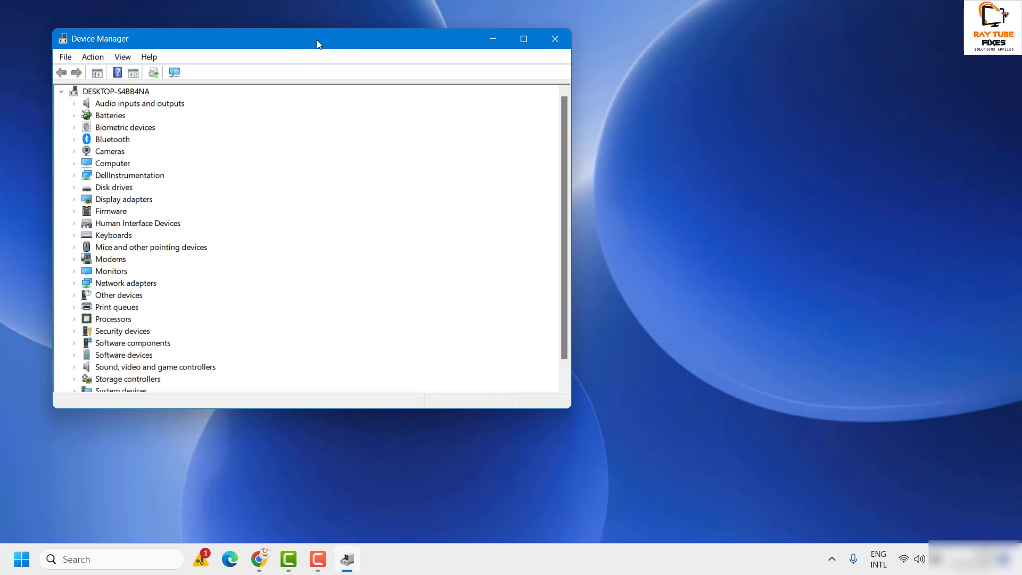
pyautogui.moveTo(318, 41); pyautogui.dragTo(486, 50)
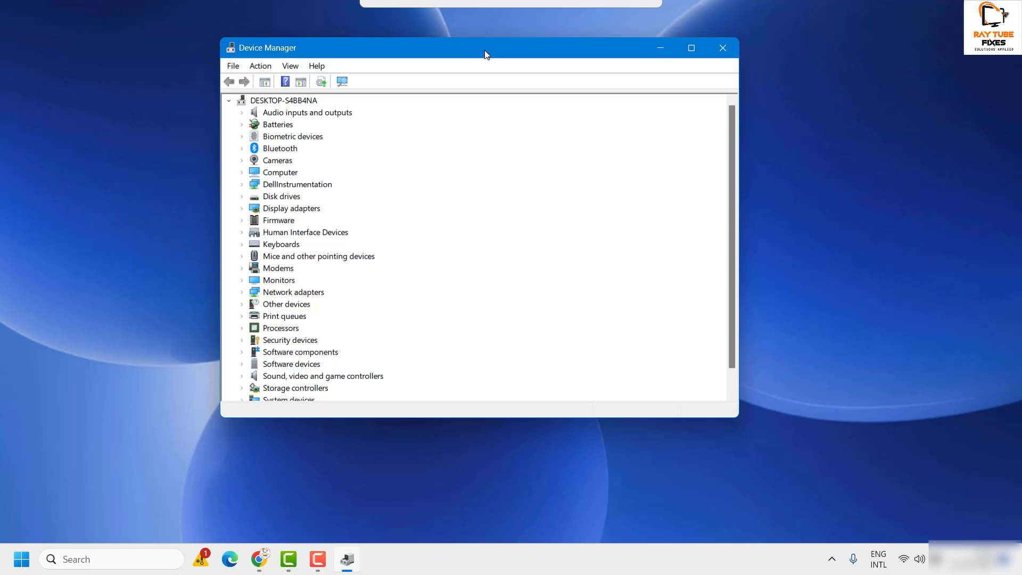
pyautogui.click(246, 125)
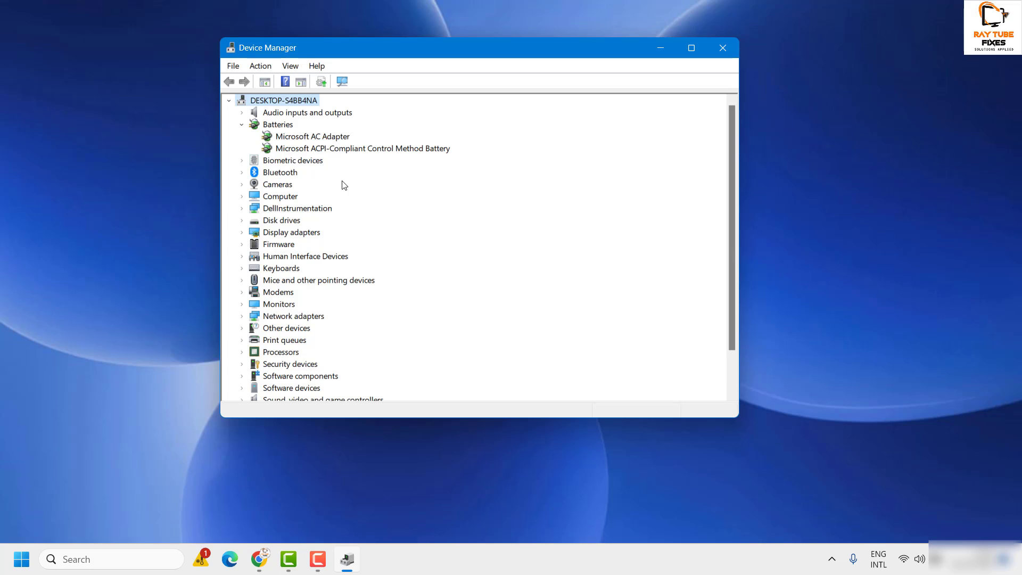
# - Update the driver of the Microsoft ACPI-Compliant Control Method Battery using the automatic driver search
pyautogui.click(363, 150)
pyautogui.rightClick(366, 151)
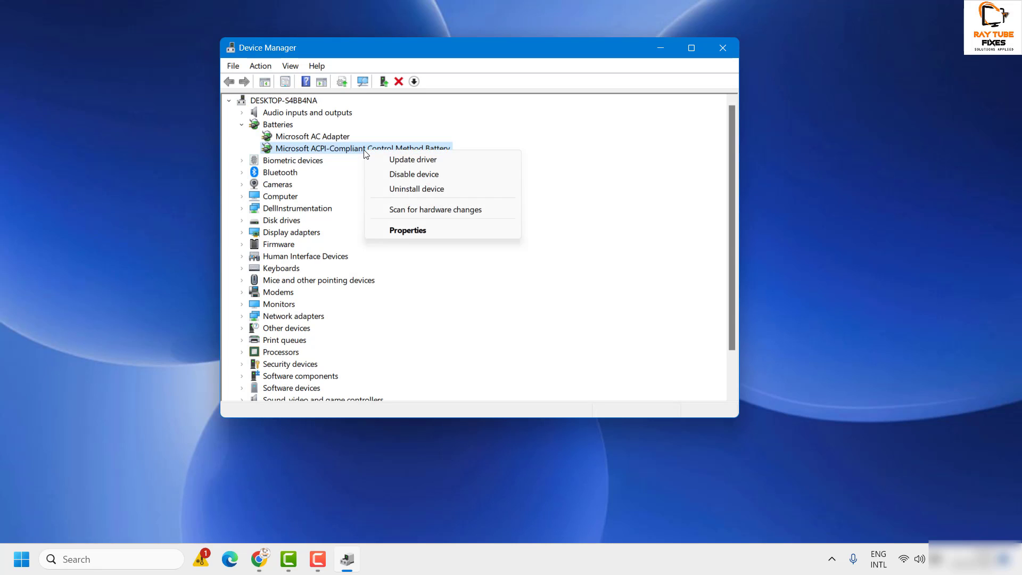
pyautogui.click(433, 162)
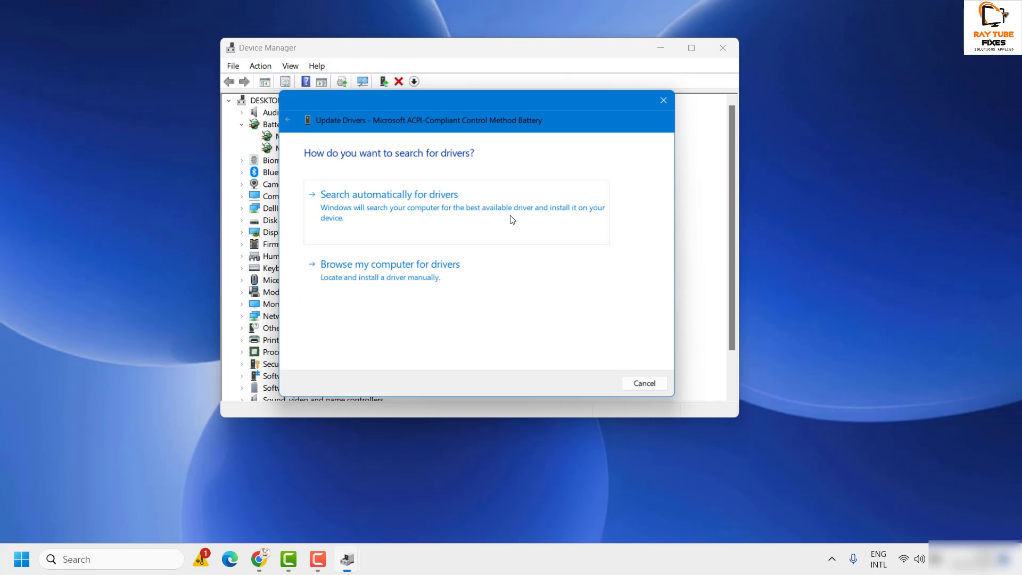
pyautogui.click(402, 215)
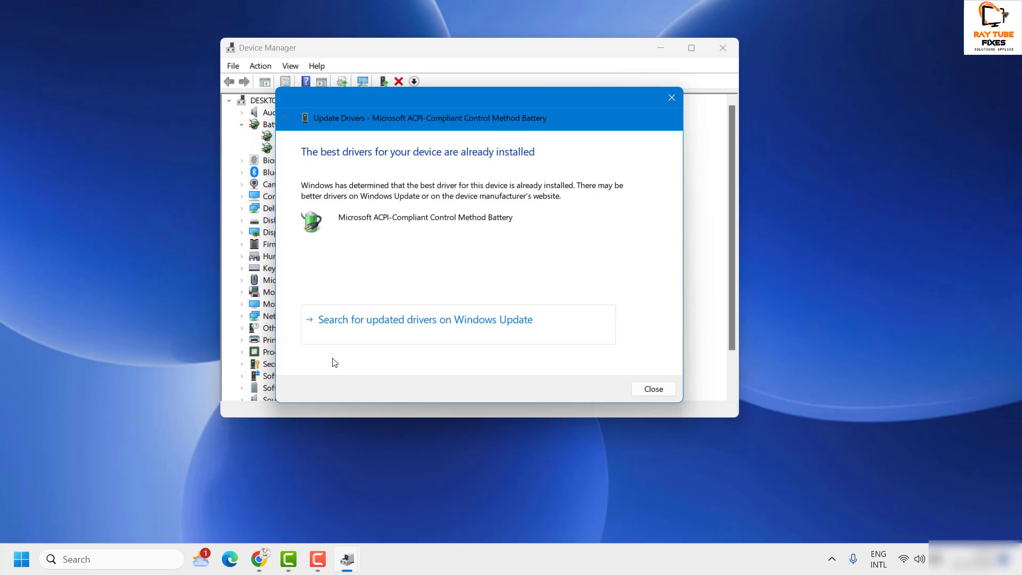
# - Check Windows Update for updated battery drivers and close Device Manager
pyautogui.click(443, 330)
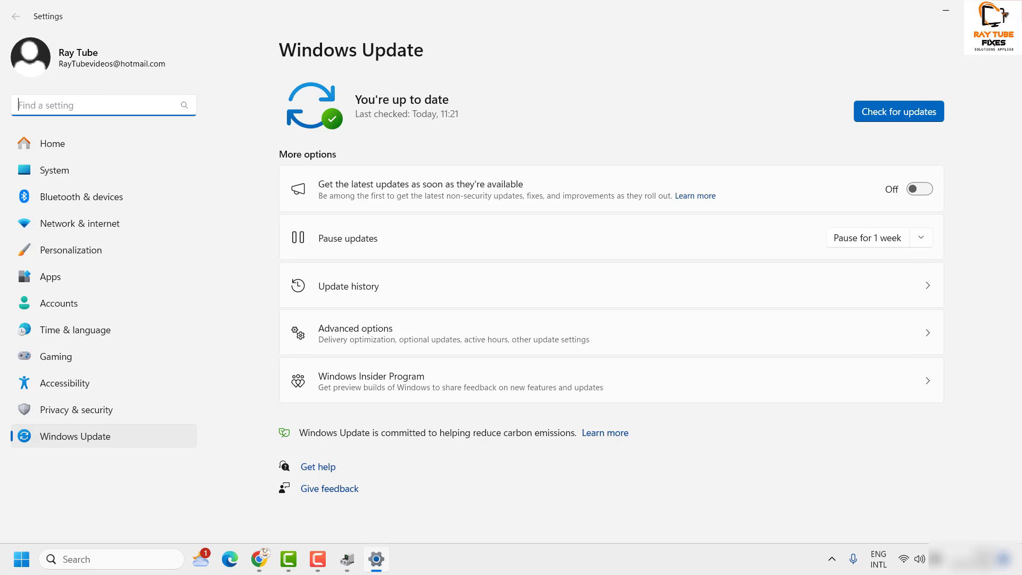
pyautogui.click(902, 120)
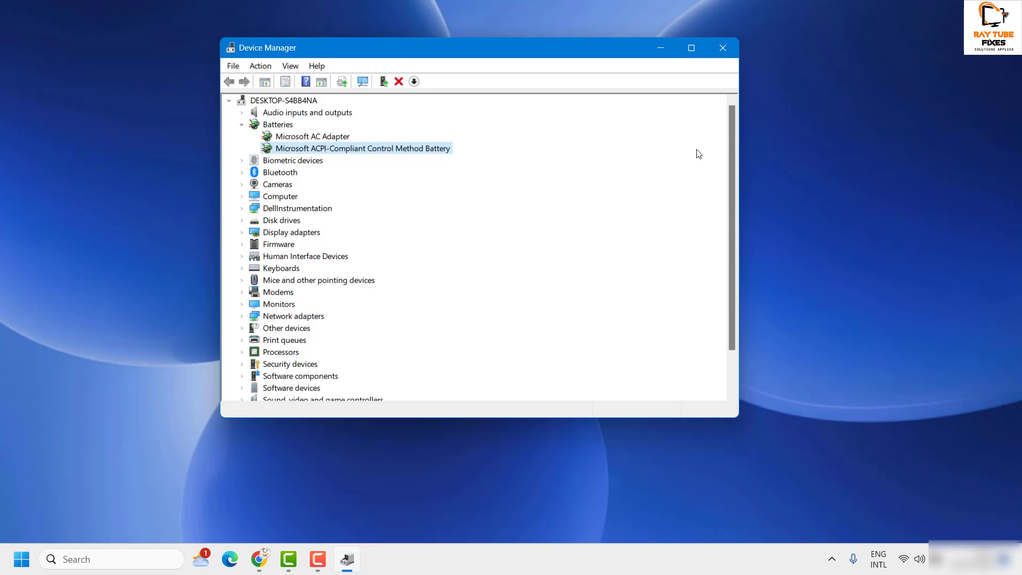
pyautogui.click(722, 47)
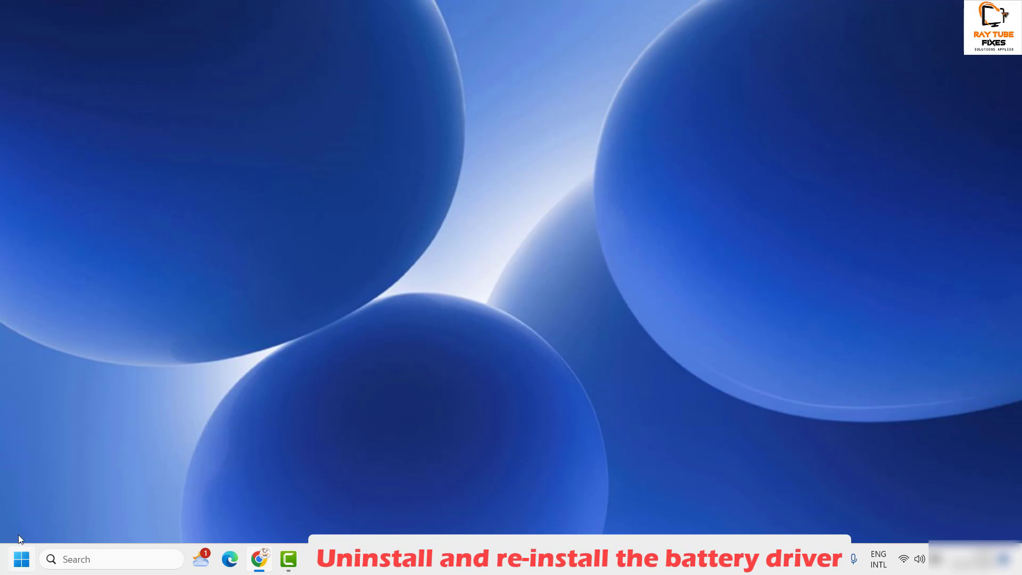
# - Reopen Device Manager to view the available actions for the Microsoft ACPI-Compliant Control Method Battery, and close it without choosing any
pyautogui.rightClick(22, 564)
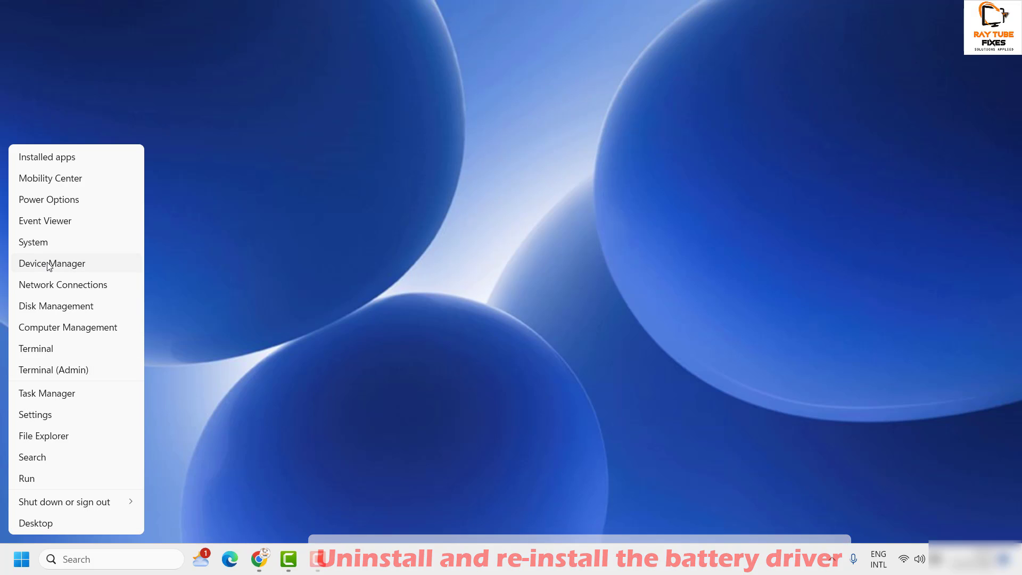
pyautogui.click(109, 264)
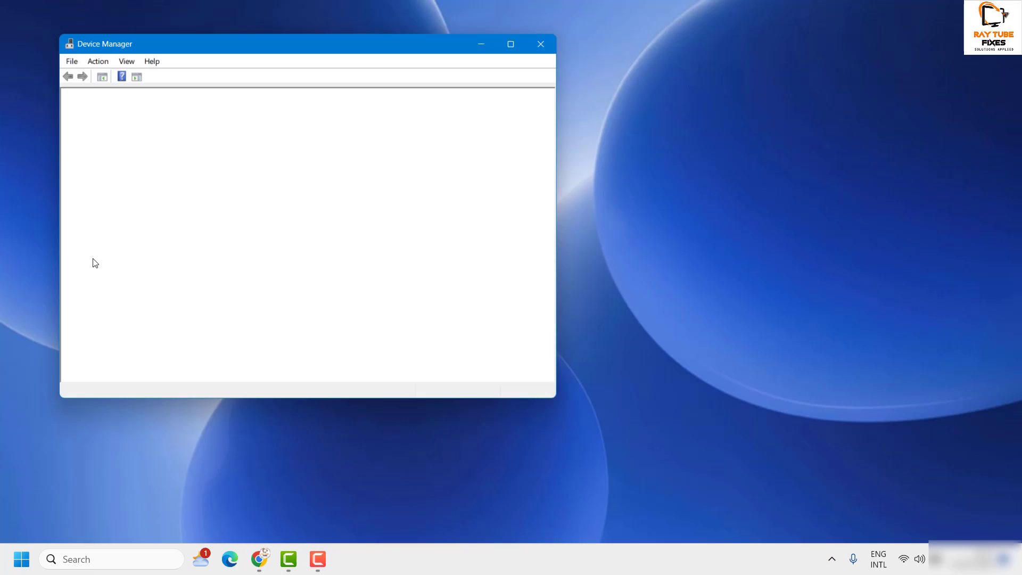
pyautogui.moveTo(392, 32); pyautogui.dragTo(677, 44)
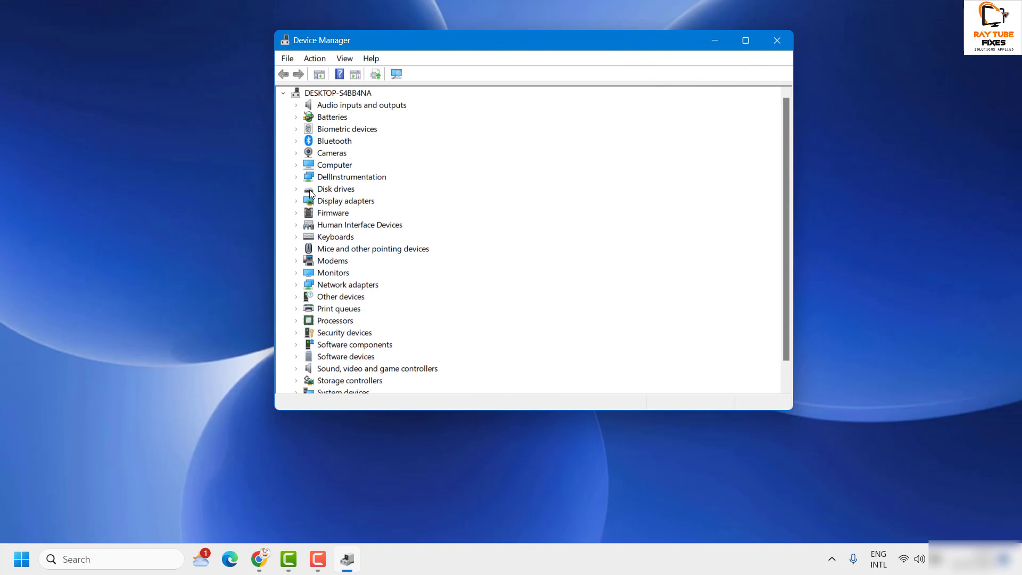
pyautogui.click(297, 117)
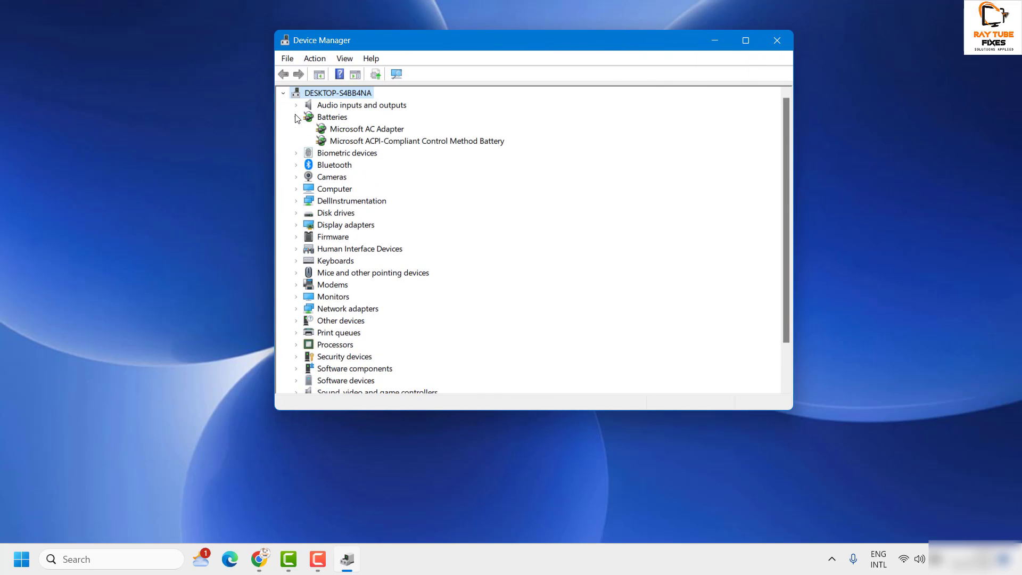
pyautogui.click(352, 140)
pyautogui.rightClick(379, 141)
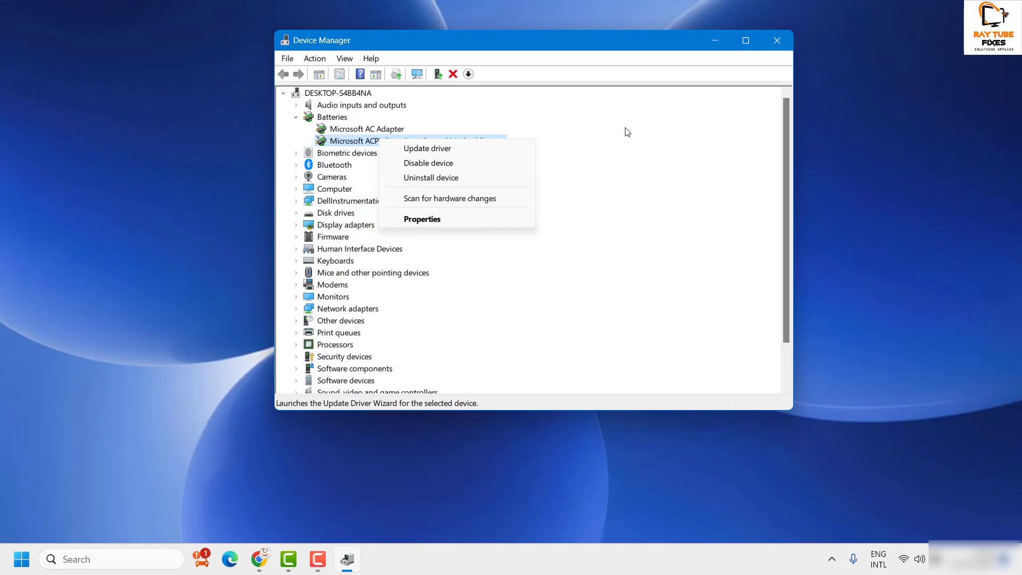
pyautogui.click(791, 36)
pyautogui.click(778, 40)
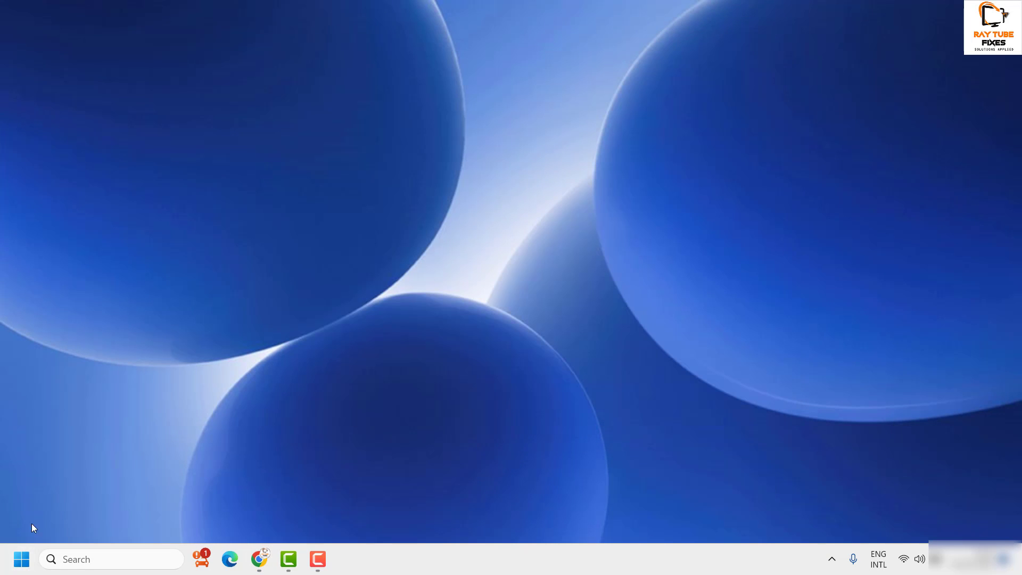
# - Open Device Manager again, scan the Batteries category for hardware changes, and close the window
pyautogui.rightClick(16, 564)
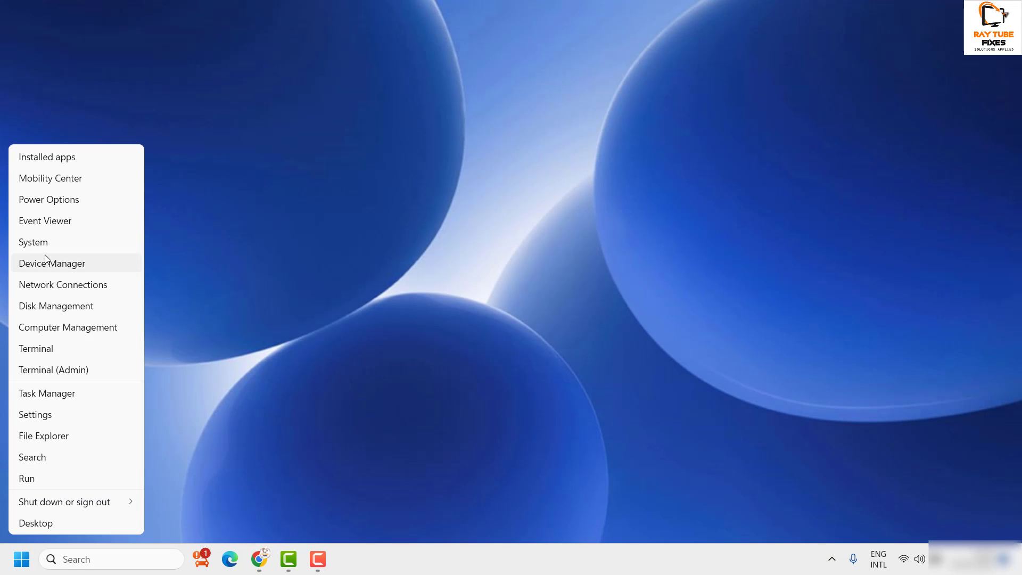
pyautogui.click(62, 264)
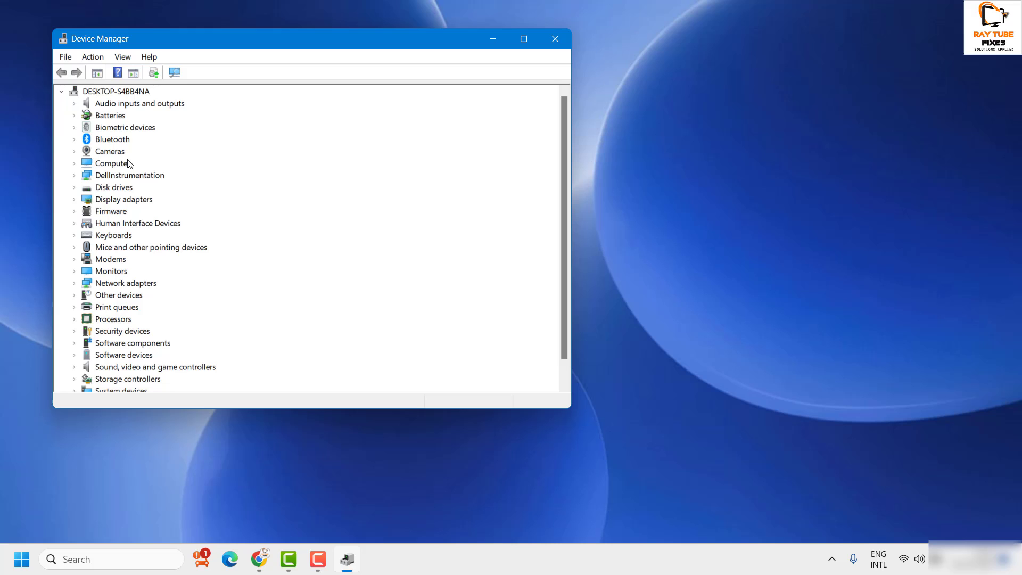
pyautogui.click(75, 116)
pyautogui.rightClick(124, 141)
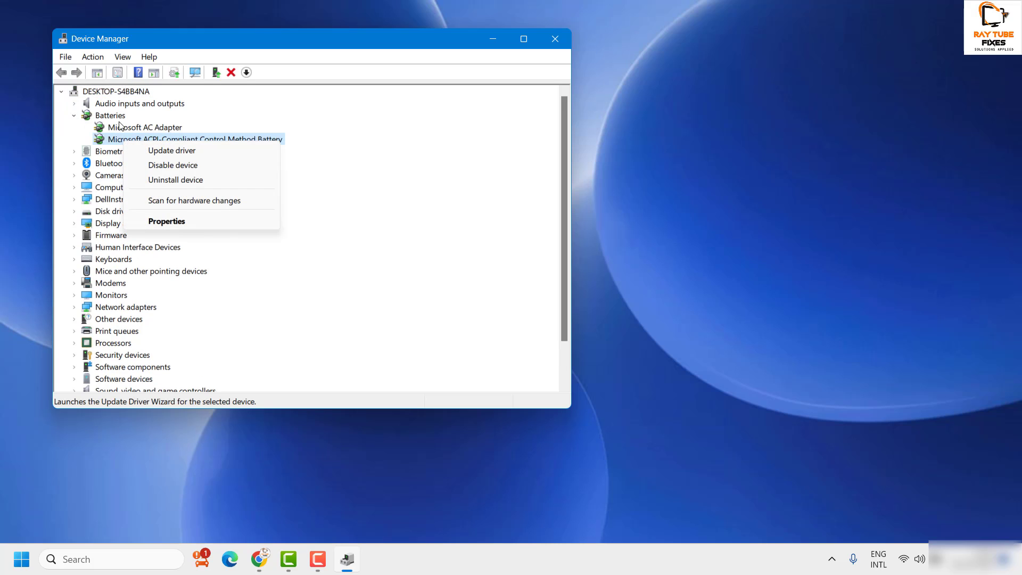
pyautogui.click(113, 115)
pyautogui.rightClick(114, 120)
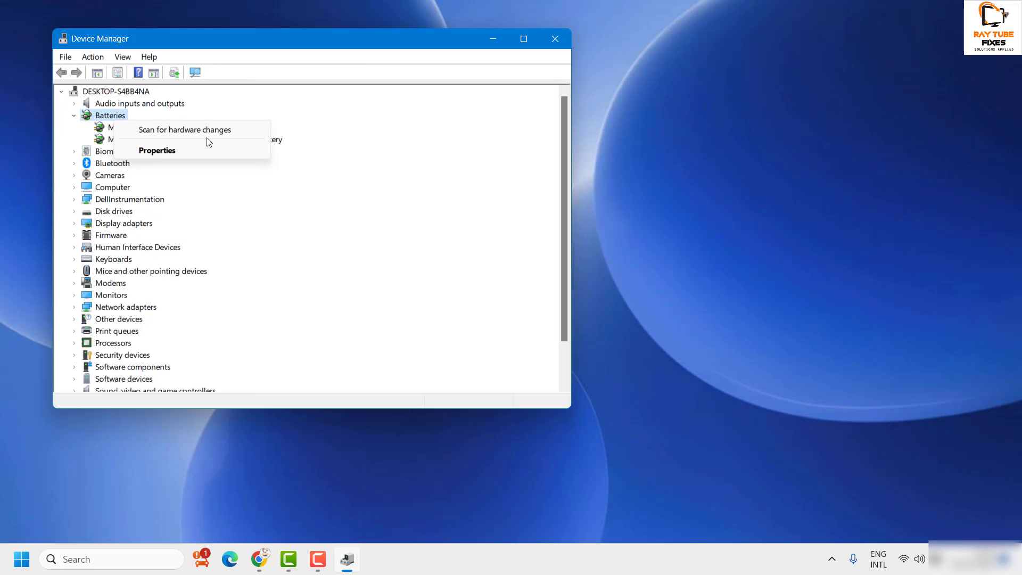
pyautogui.click(264, 131)
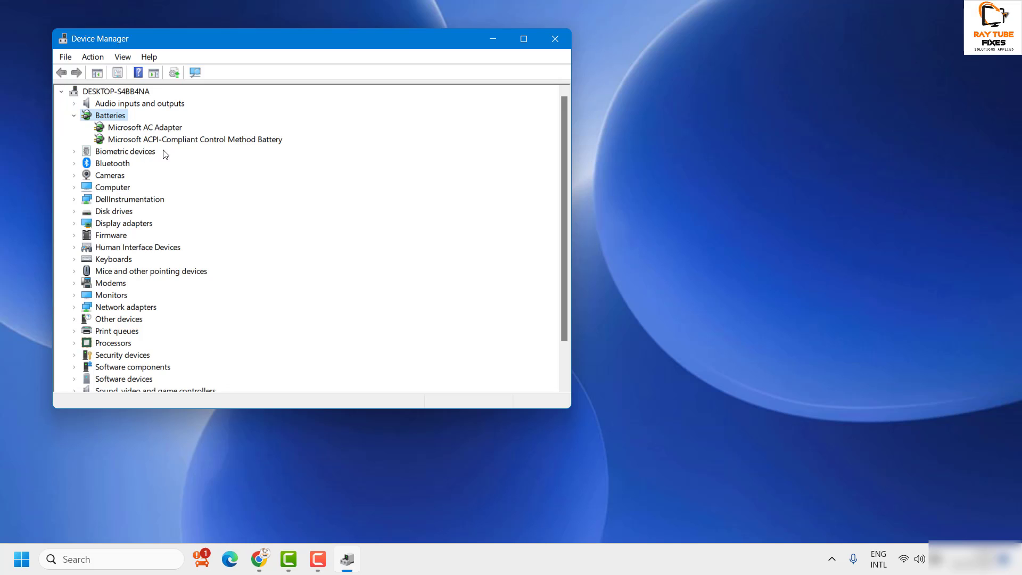
pyautogui.click(167, 129)
pyautogui.click(556, 46)
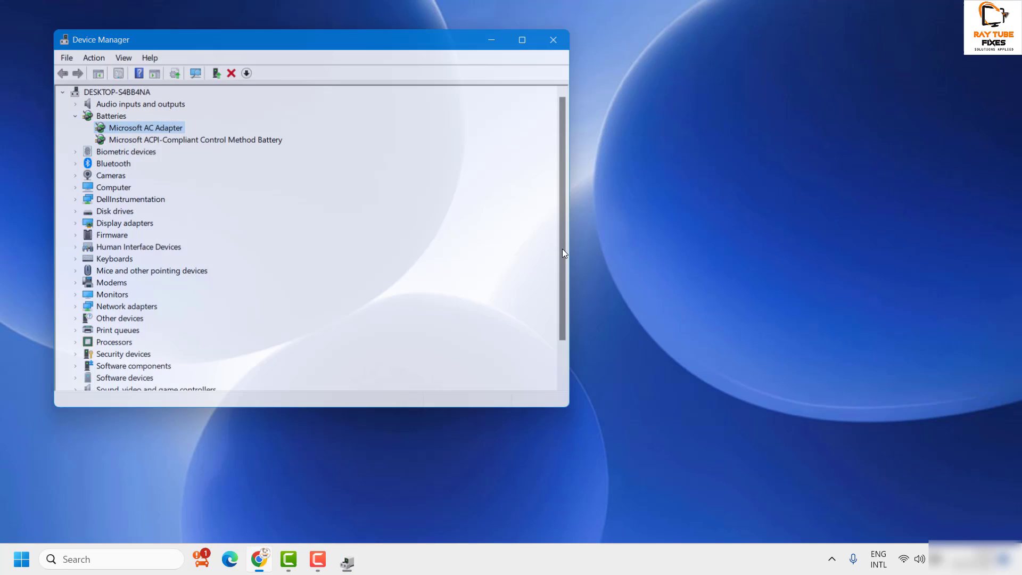